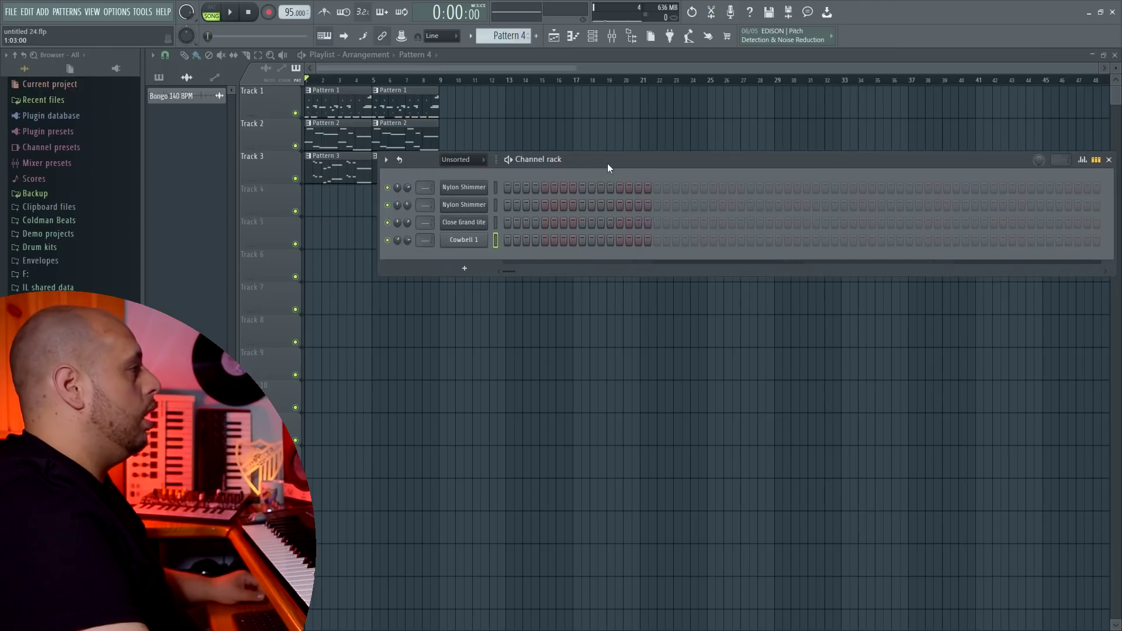
Play the arrangement with the Cowbell 1 notes shown in the piano roll, and close the piano roll.
left_click(1109, 159)
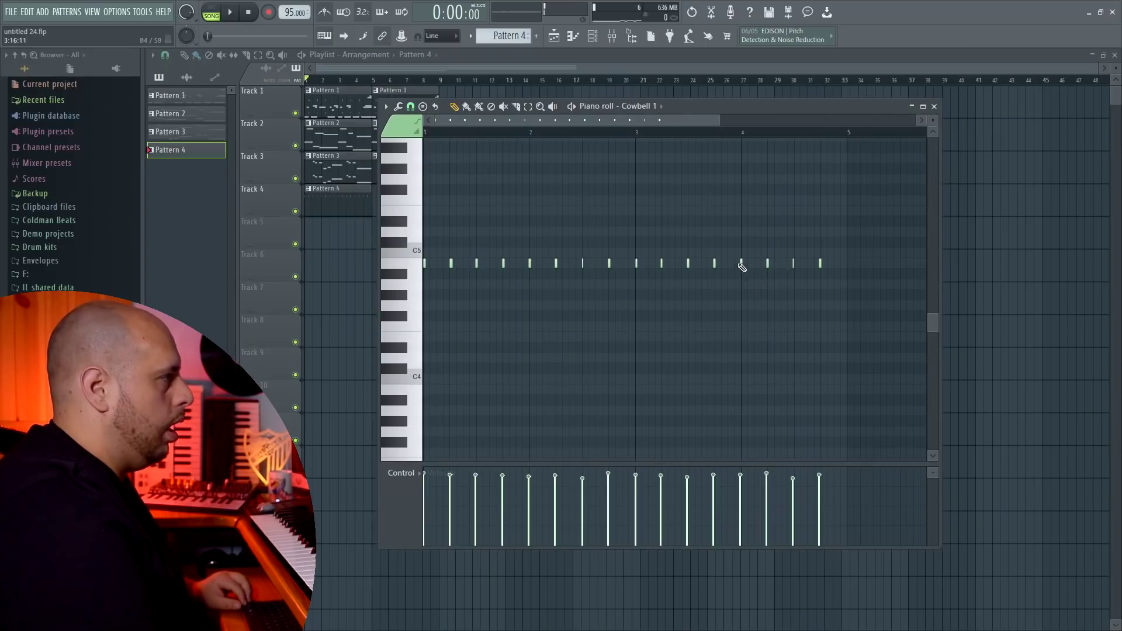
scroll(741, 261, "up", 1)
key("space")
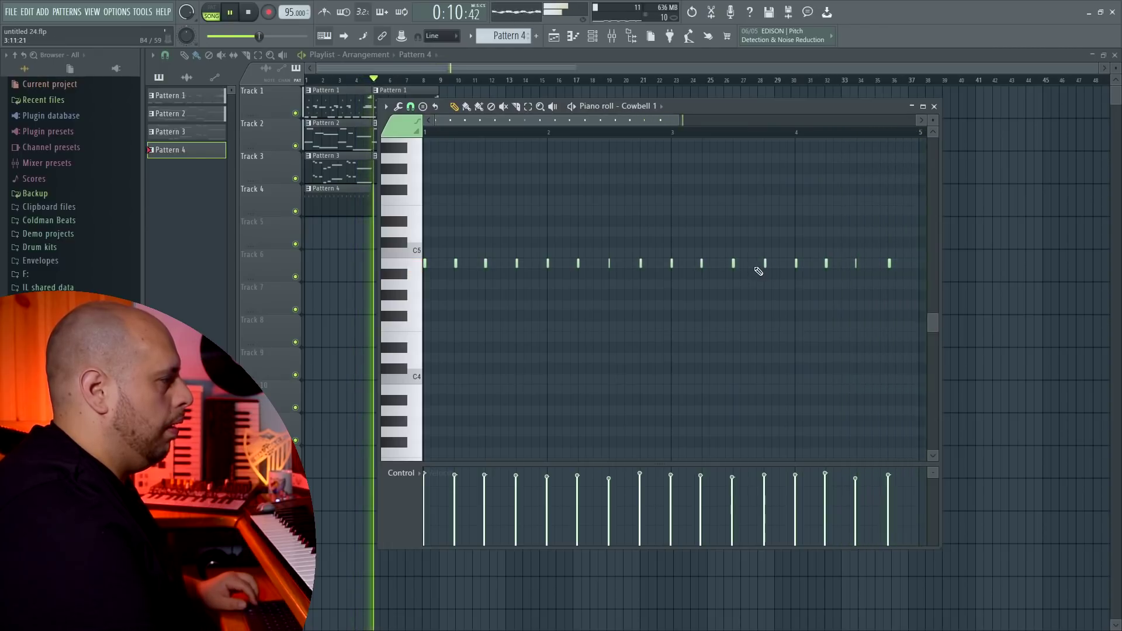
key("space")
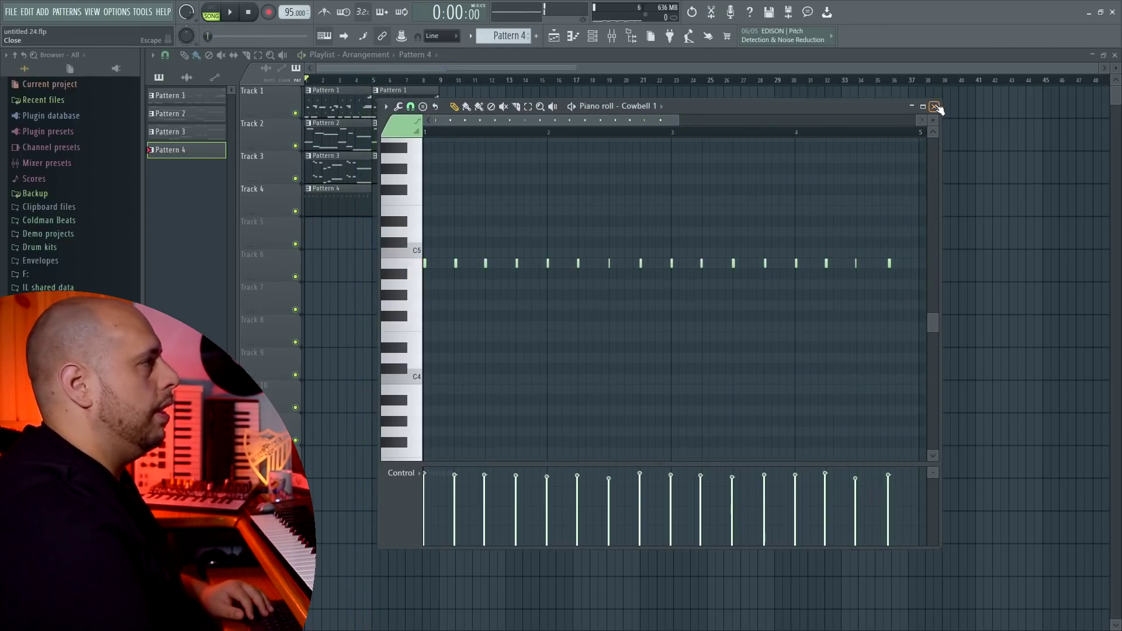
left_click(936, 107)
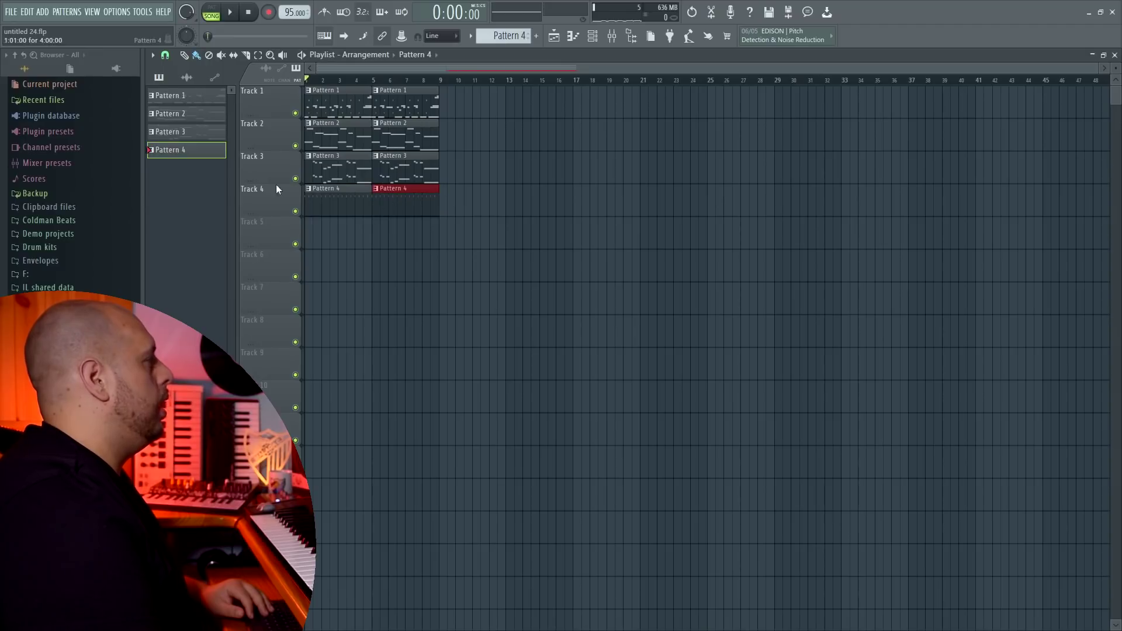
Place the Bongo 140 BPM loop on Track 5, audition it soloed and repeat it through bar 8.
left_click(187, 78)
left_click_drag(175, 96, 310, 238)
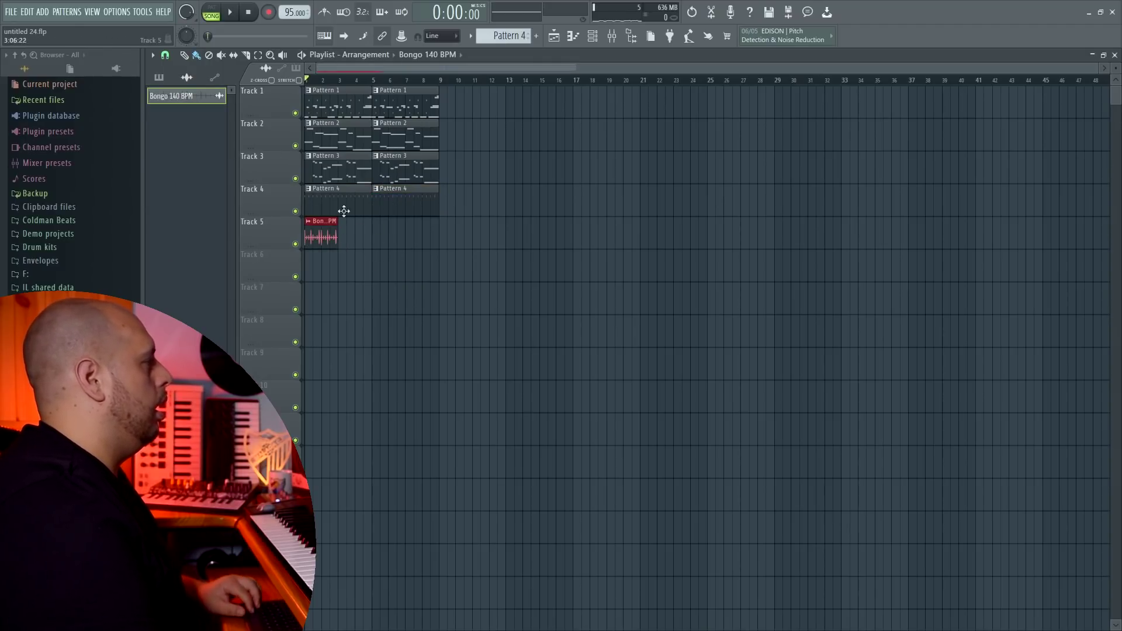
right_click(296, 244)
key("space")
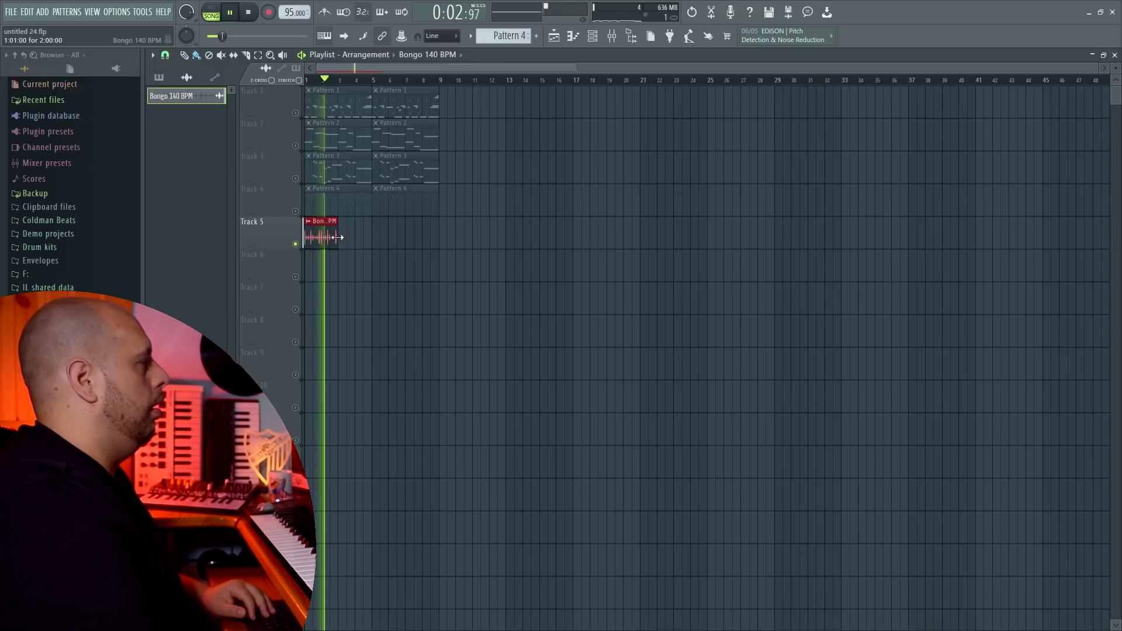
left_click_drag(344, 238, 420, 237)
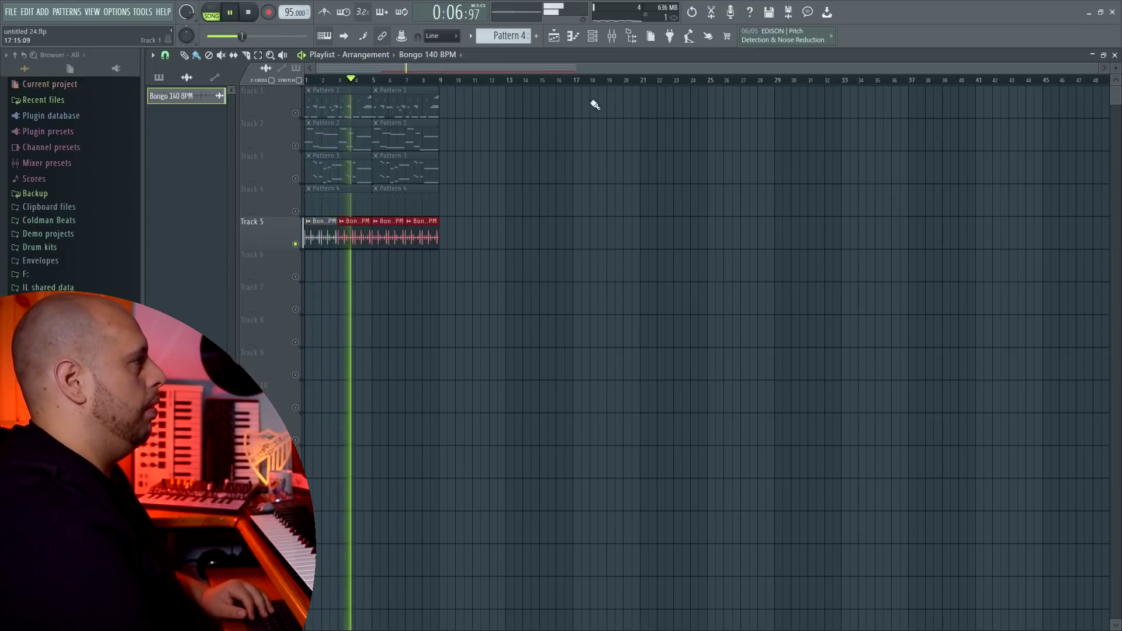
right_click(295, 244)
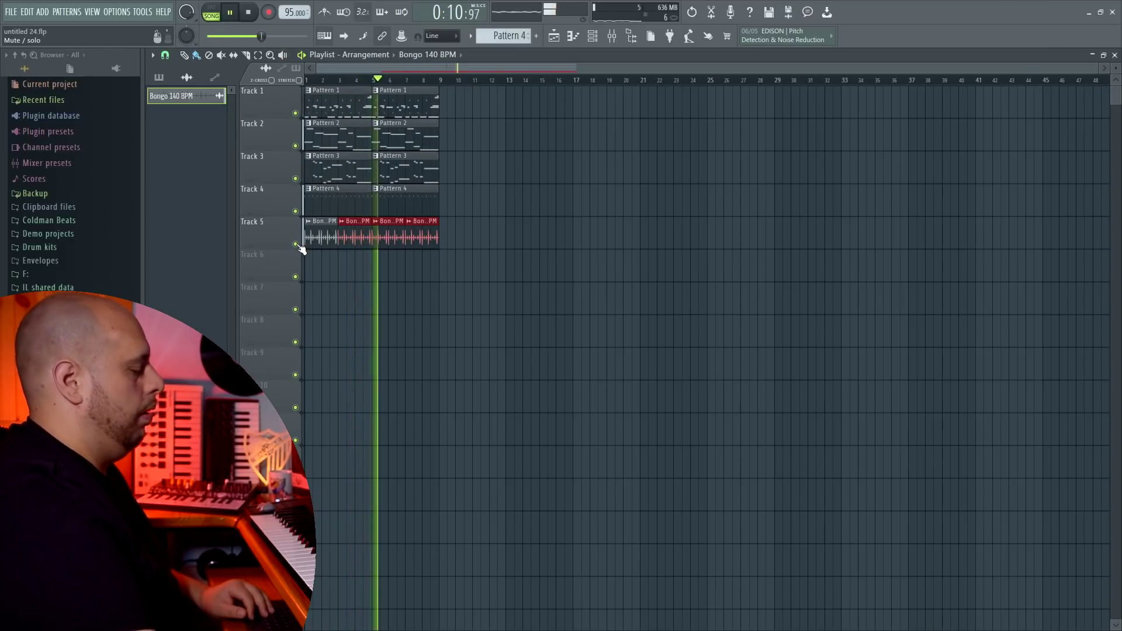
Switch the channel rack from the Audio group to the Unsorted channels.
left_click(592, 37)
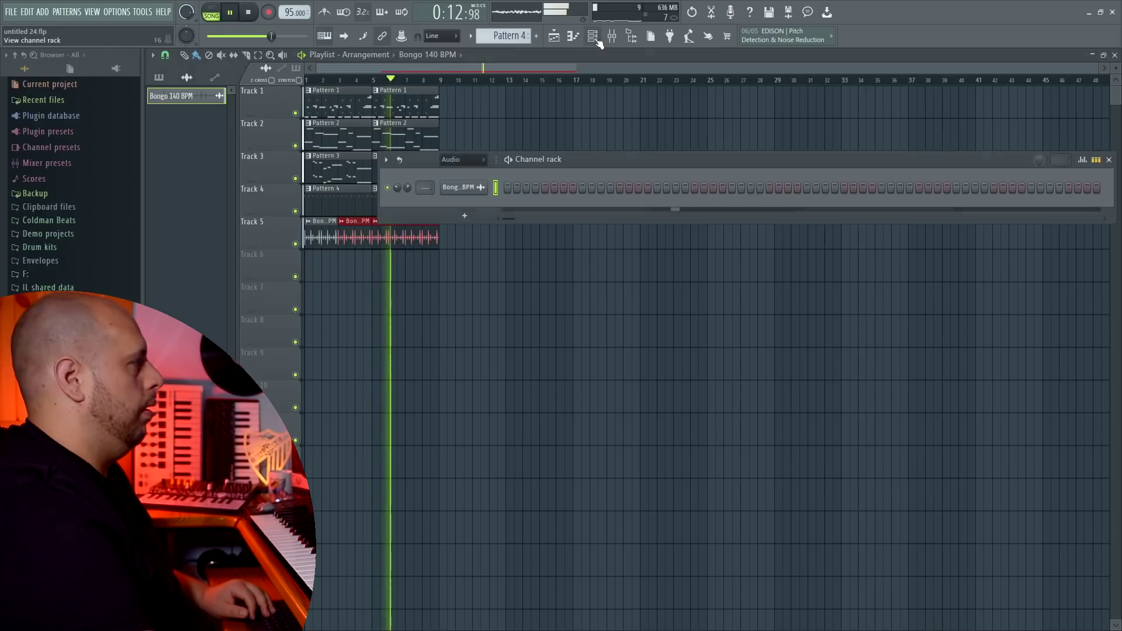
left_click(472, 165)
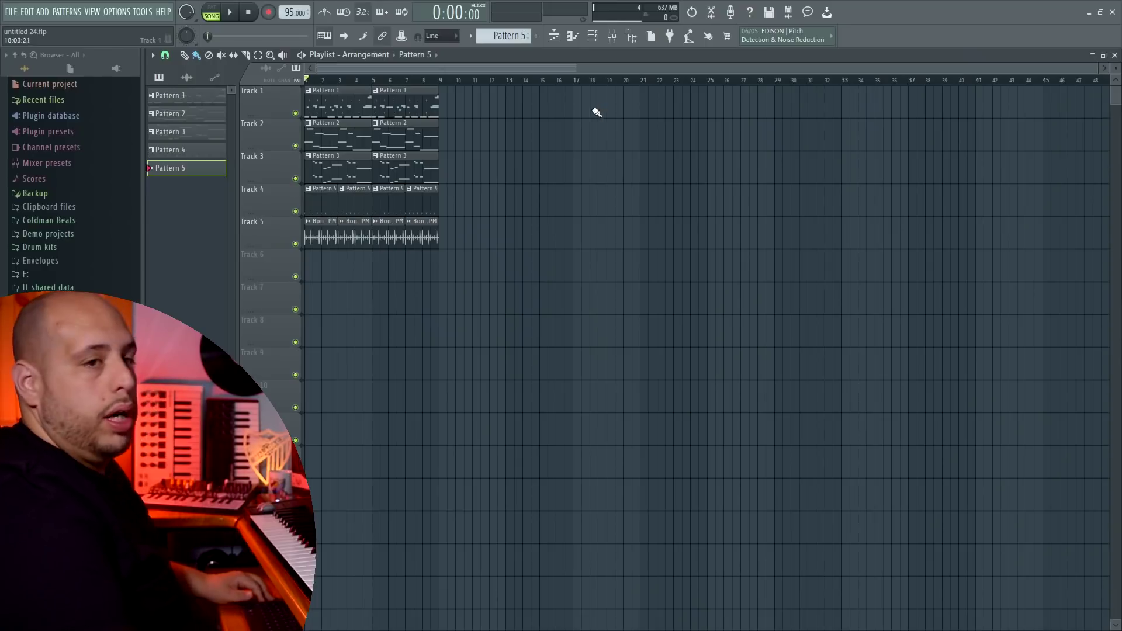
left_click(591, 37)
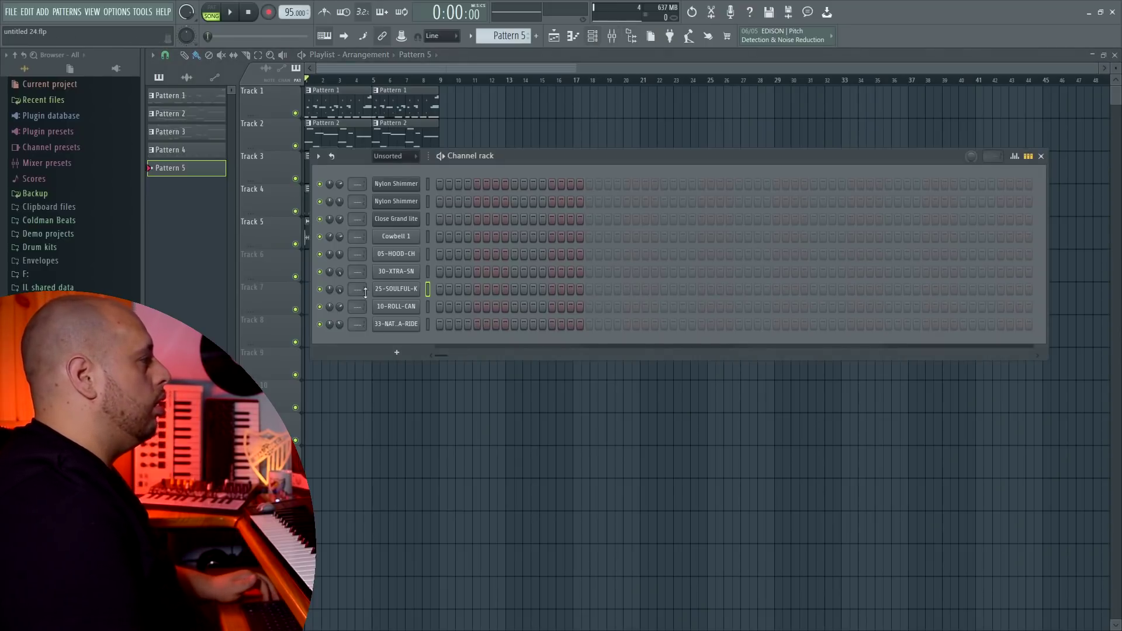
Audition the drum samples 05-HOOD-CH, 30-XTRA-SN, 25-SOULFUL-K, 10-ROLL-CAN and 33-NATURA-RIDE.
left_click(396, 254)
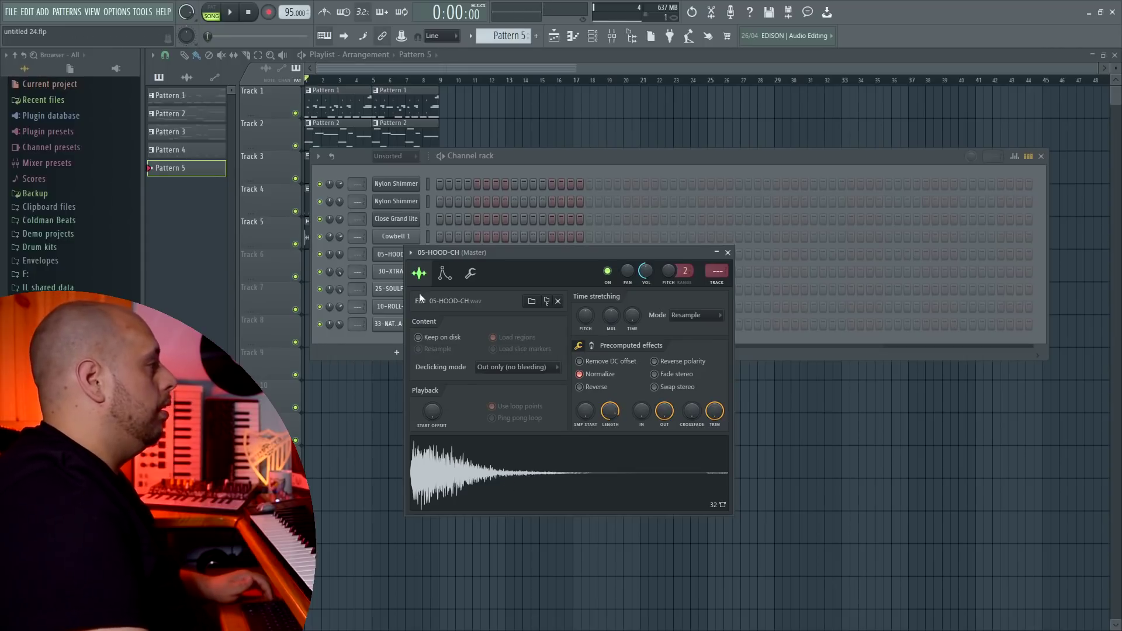
left_click(399, 274)
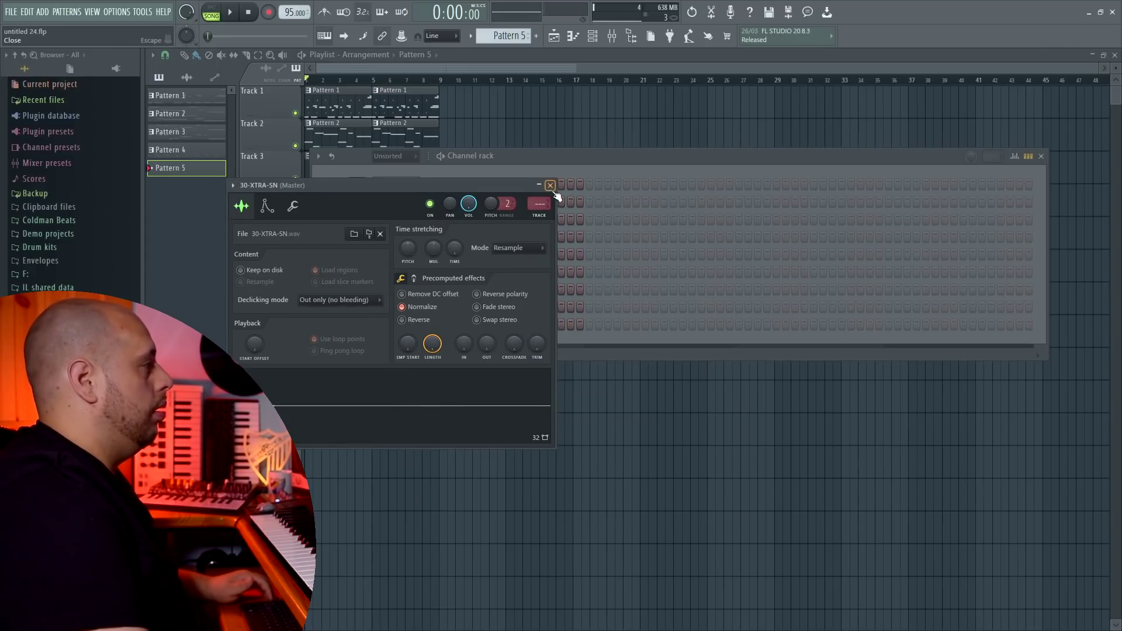
left_click(550, 185)
left_click(424, 293)
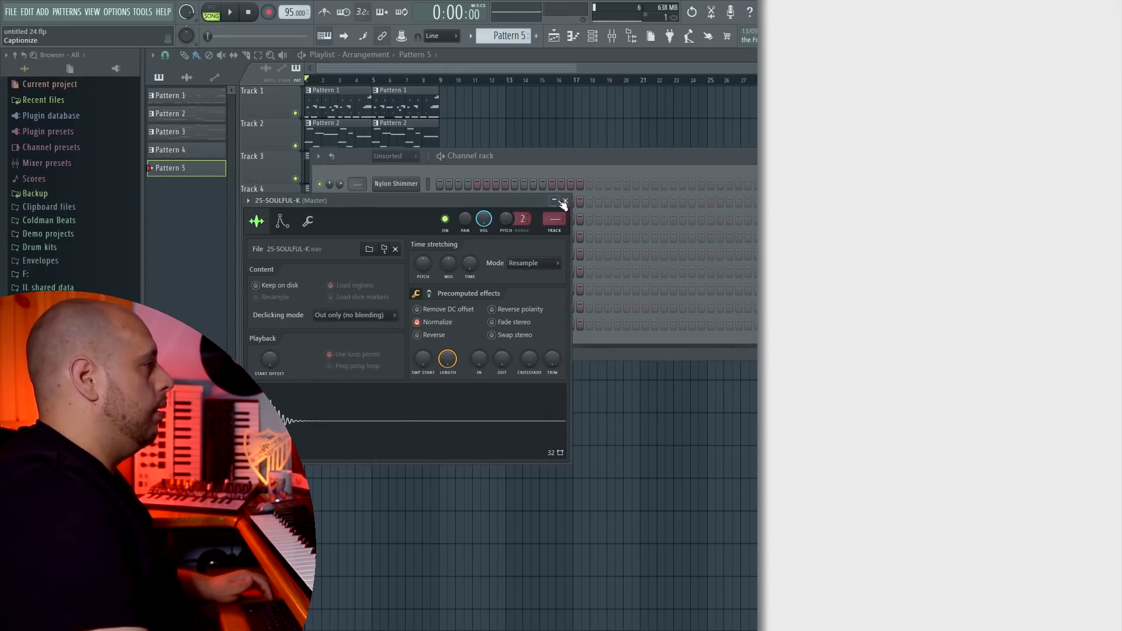
left_click(565, 200)
left_click(396, 237)
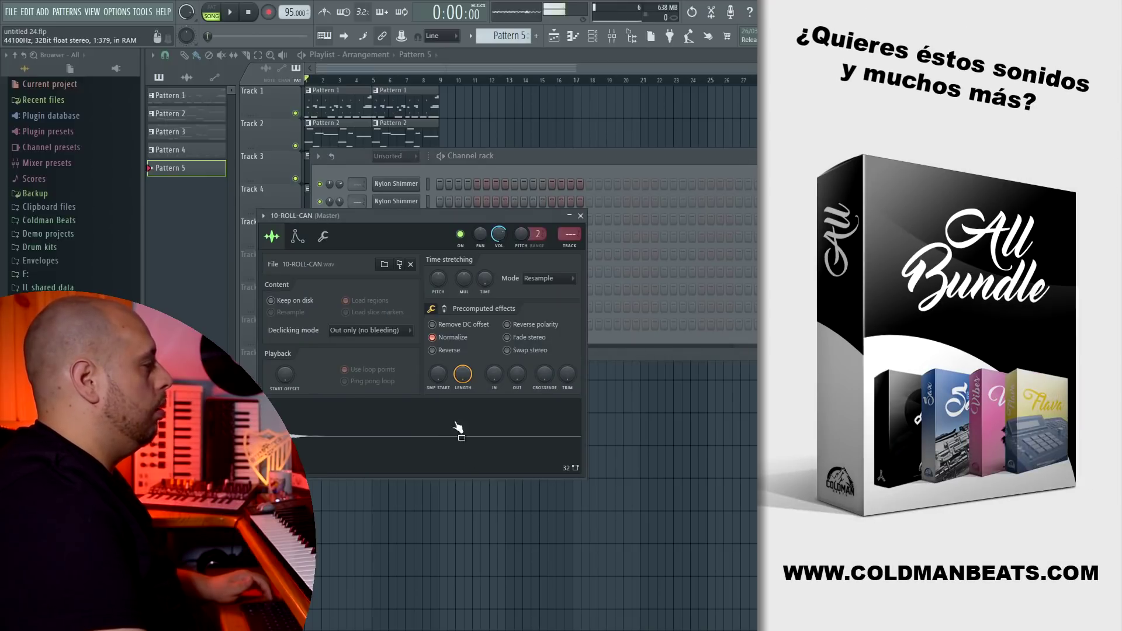
left_click(581, 215)
left_click(402, 314)
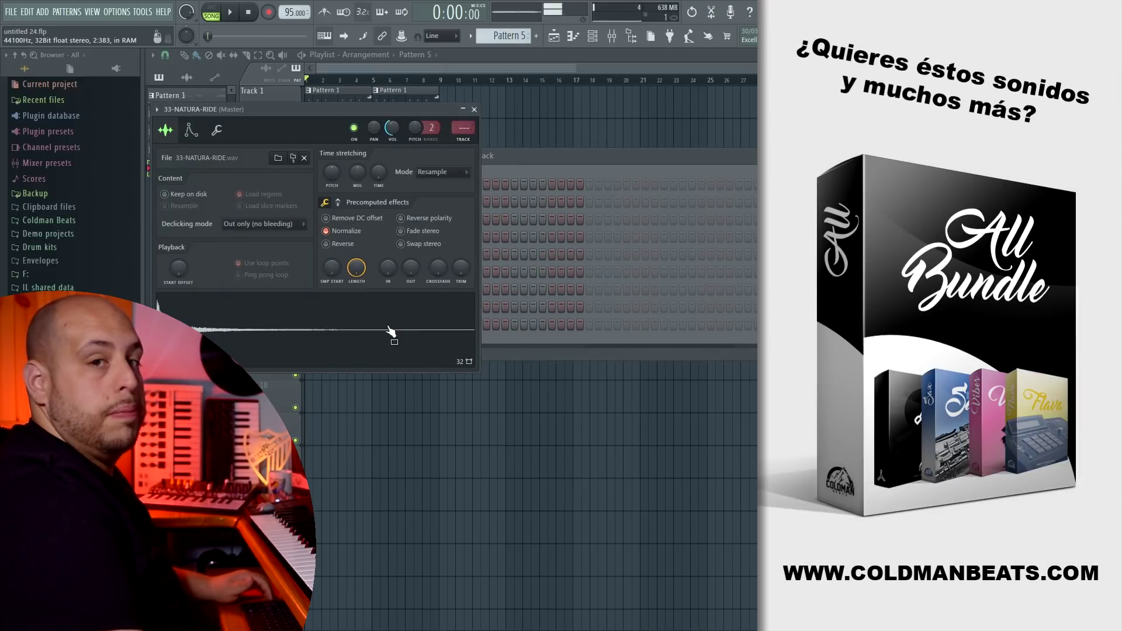
left_click(474, 110)
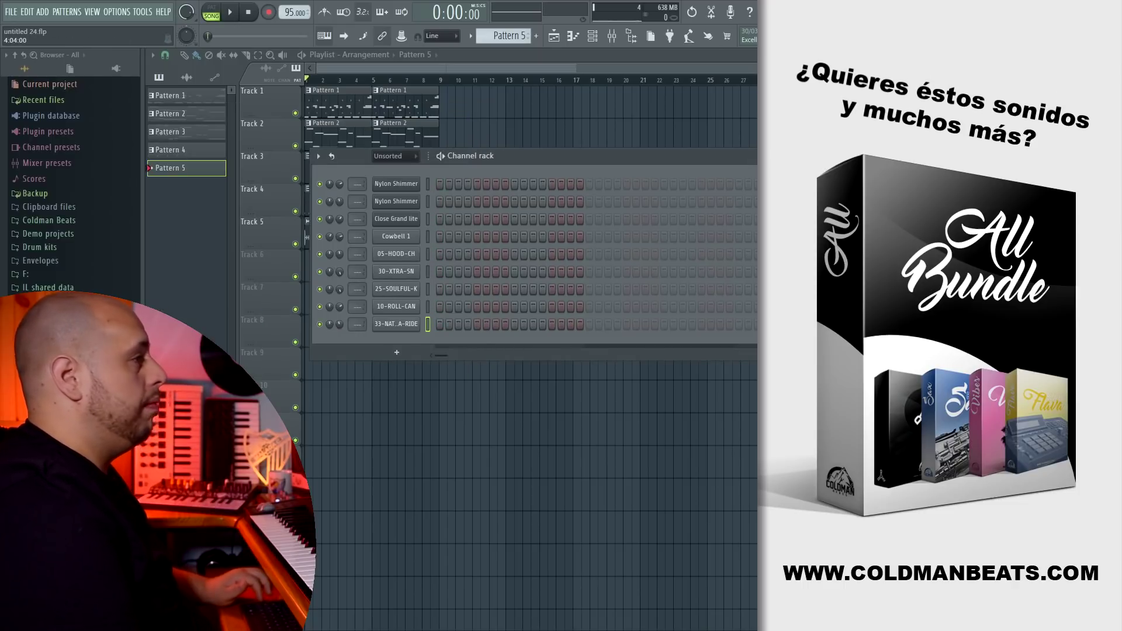
Fill the 05-HOOD-CH hi-hat channel on every second step in Pattern 5.
left_click_drag(896, 171, 906, 196)
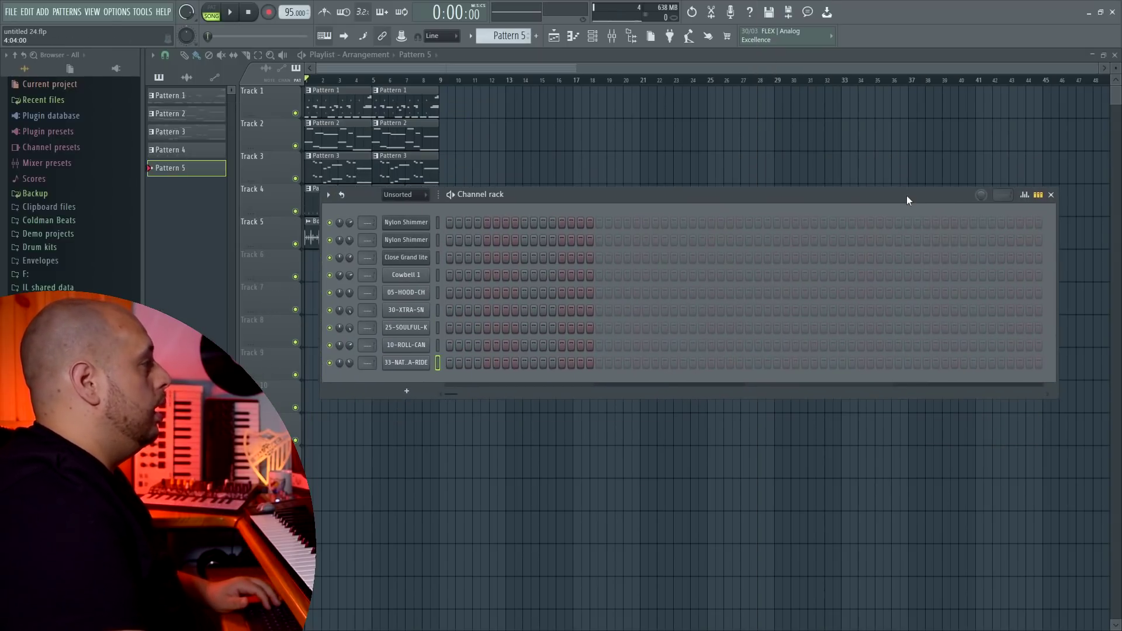
right_click(412, 293)
left_click(569, 332)
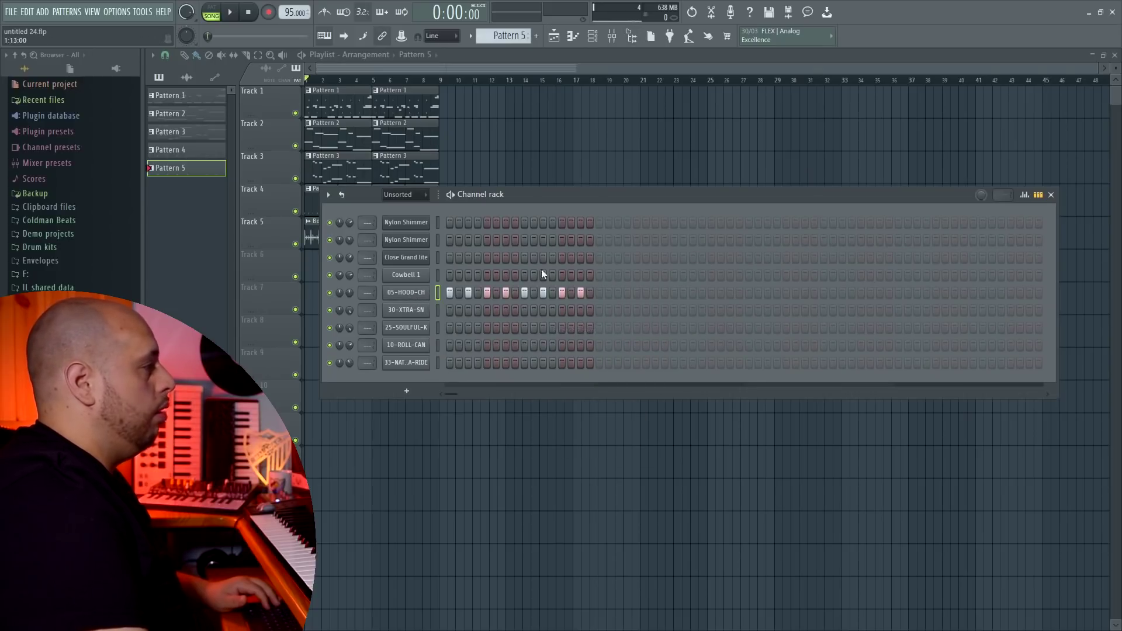
Place Pattern 5 on Track 6, repeat it through bar 8 and play the arrangement.
left_click(313, 261)
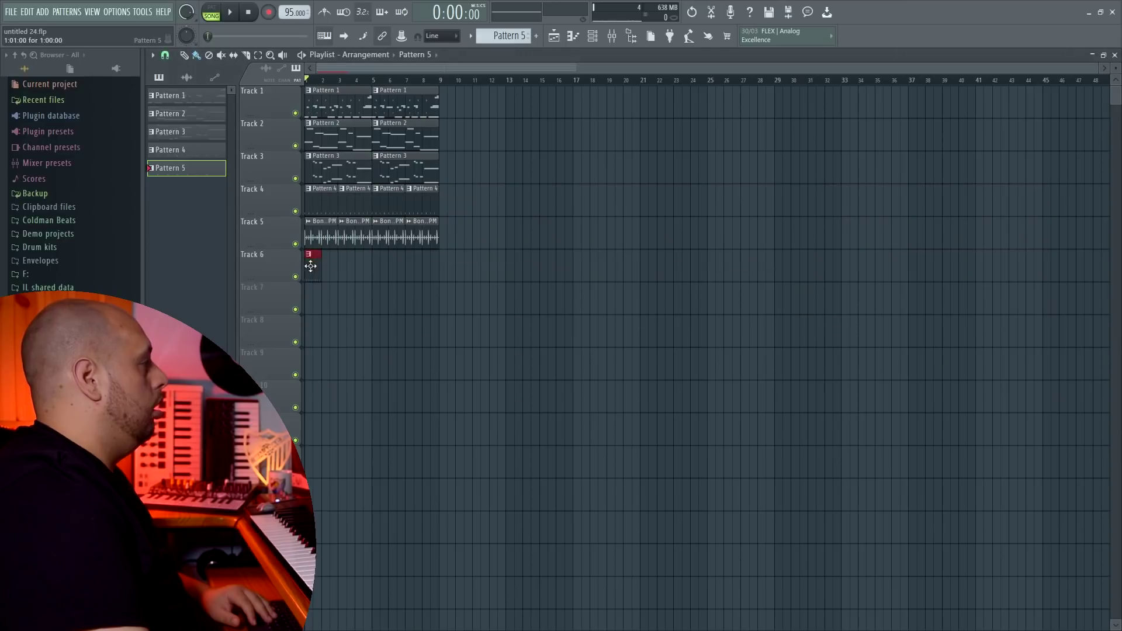
left_click_drag(331, 267, 434, 274)
key("space")
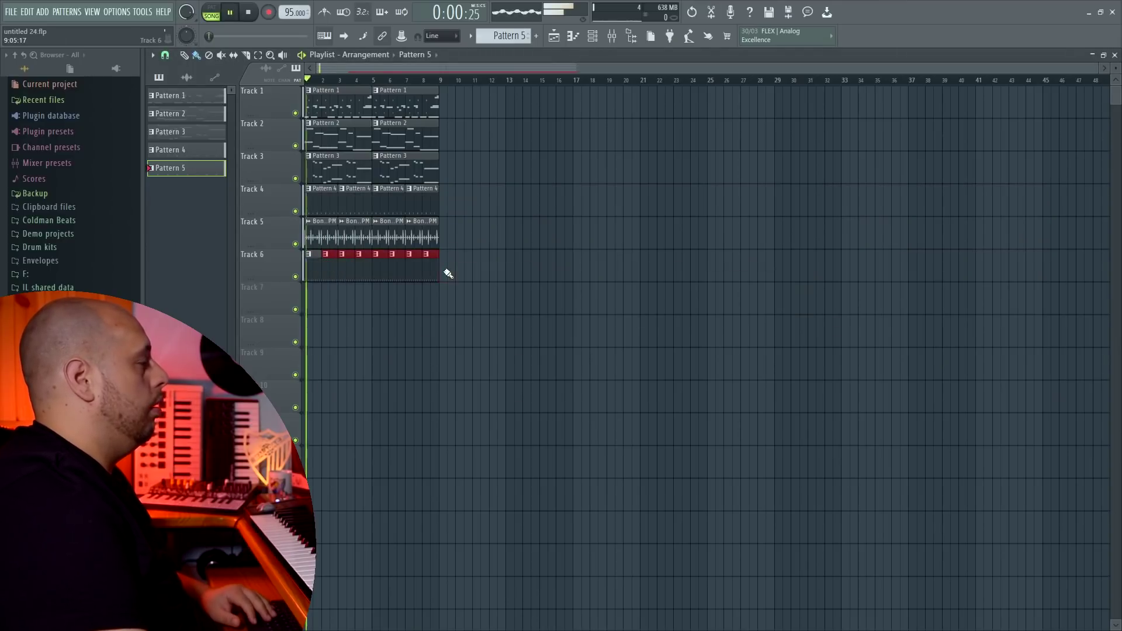
In new Pattern 6, program the 30-XTRA-SN snare on every eighth step from step 5 through the fourth bar.
left_click(593, 36)
key("space")
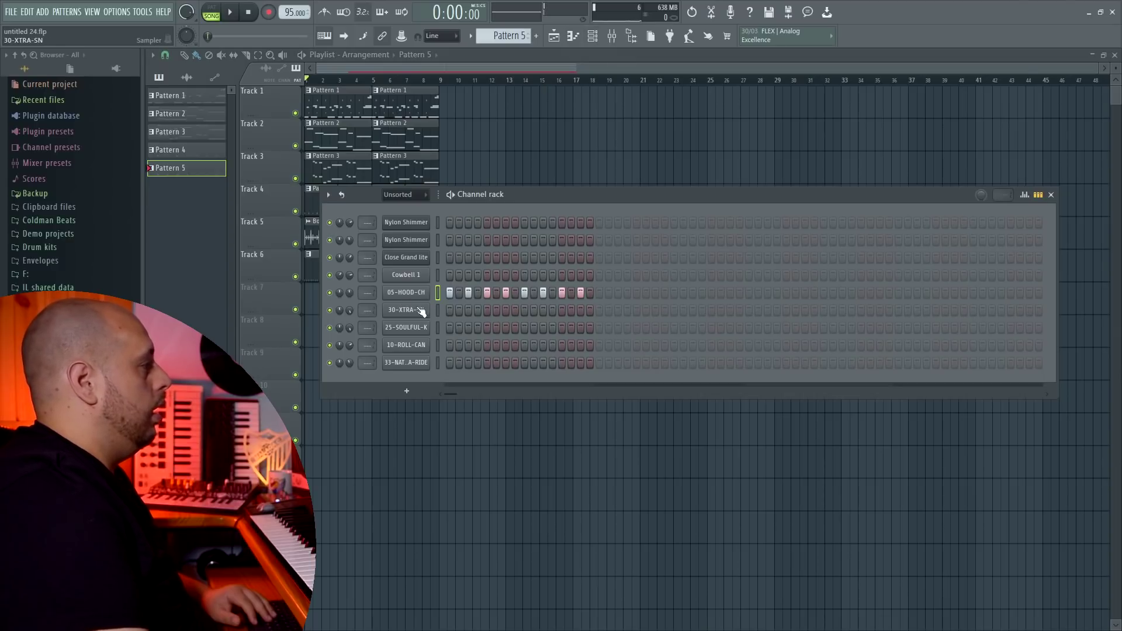
key("F4")
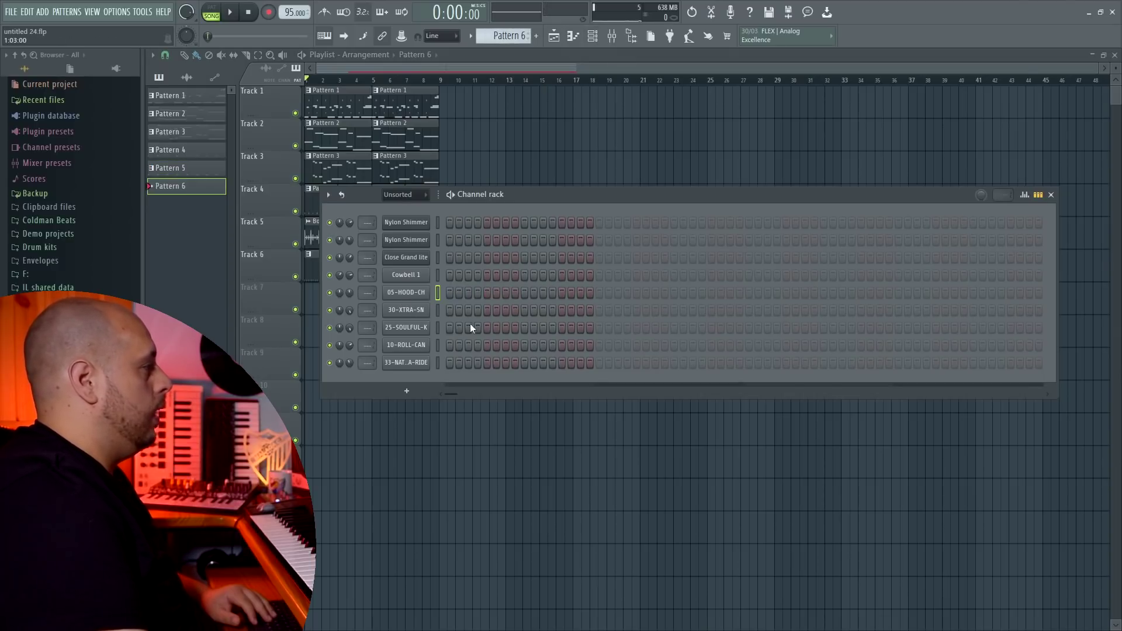
left_click(562, 309)
left_click(637, 310)
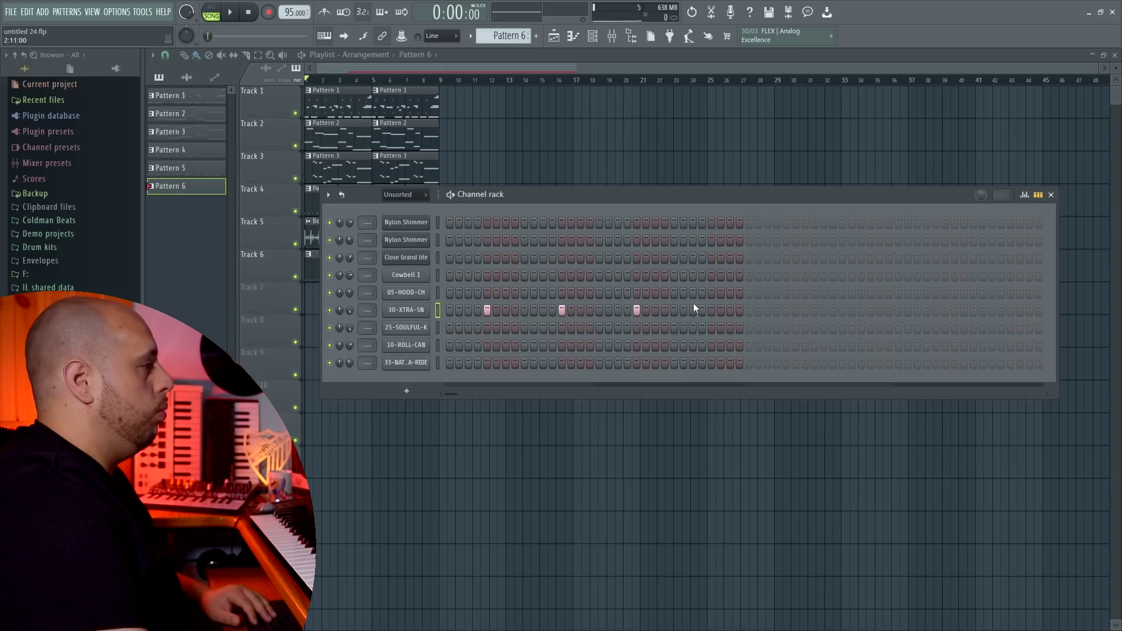
left_click(786, 310)
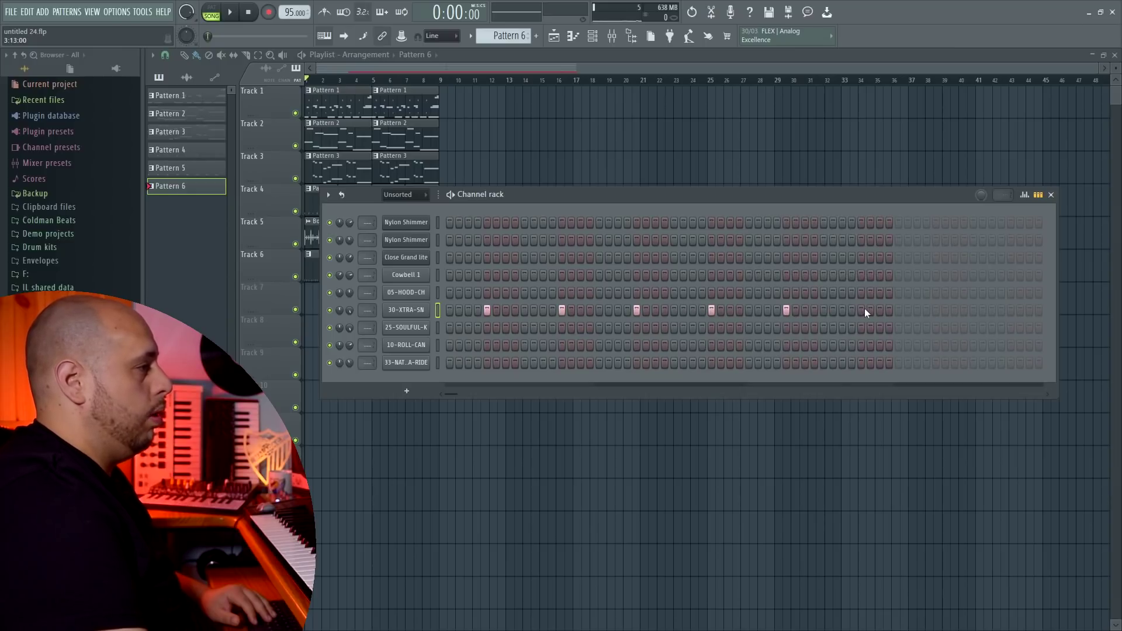
left_click(935, 310)
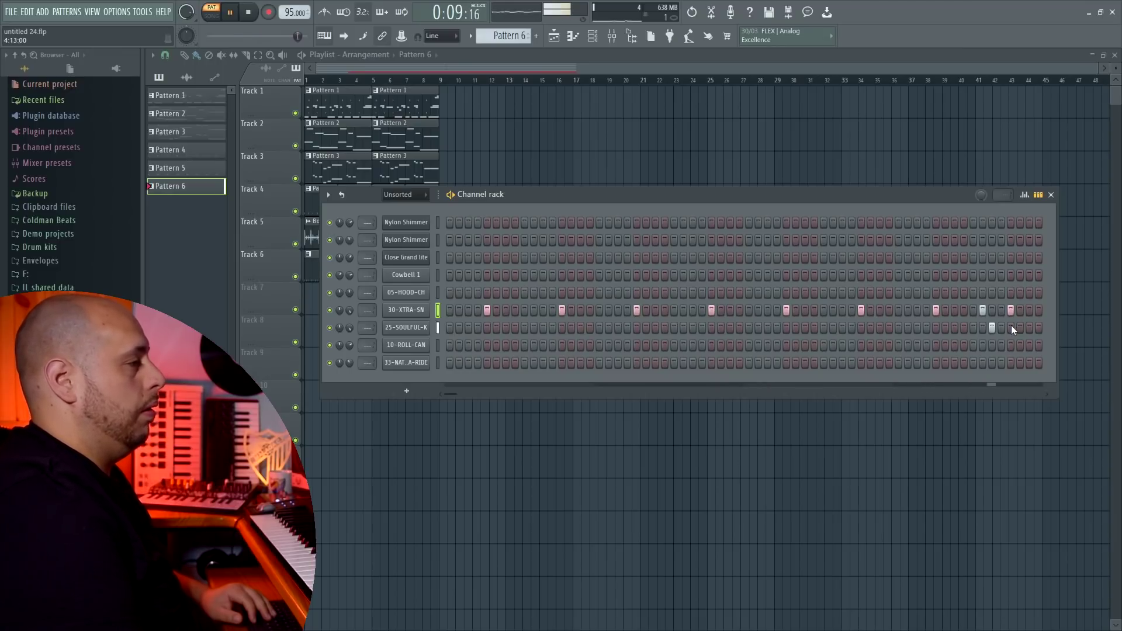
Finish auditioning the snare pattern and place Pattern 6 twice on Track 7, filling bars 1 to 8.
key("space")
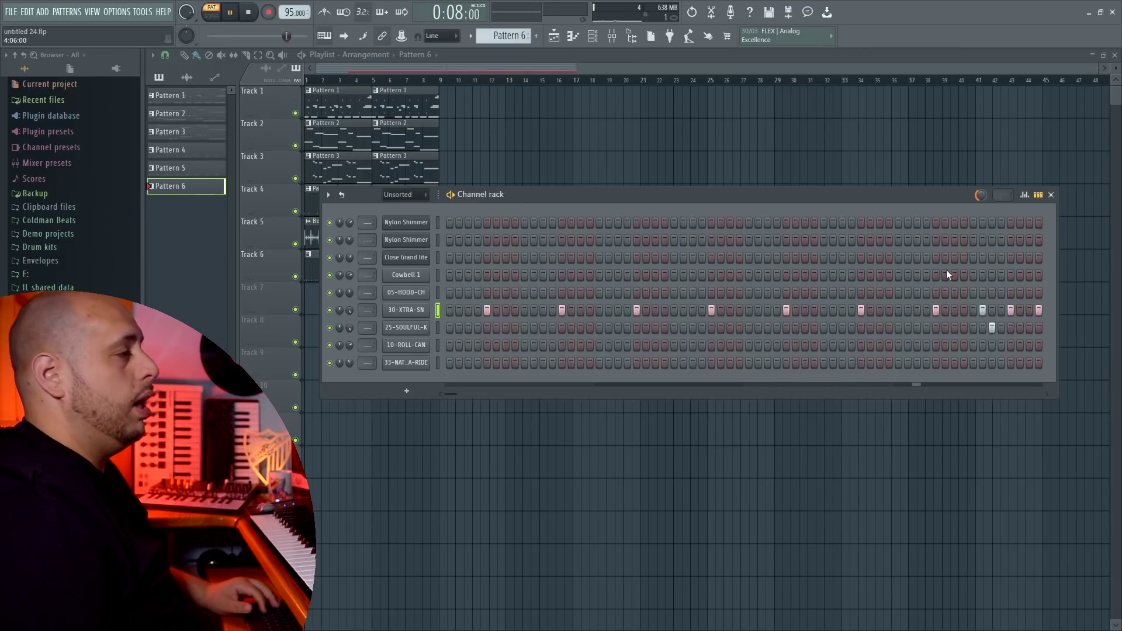
key("space")
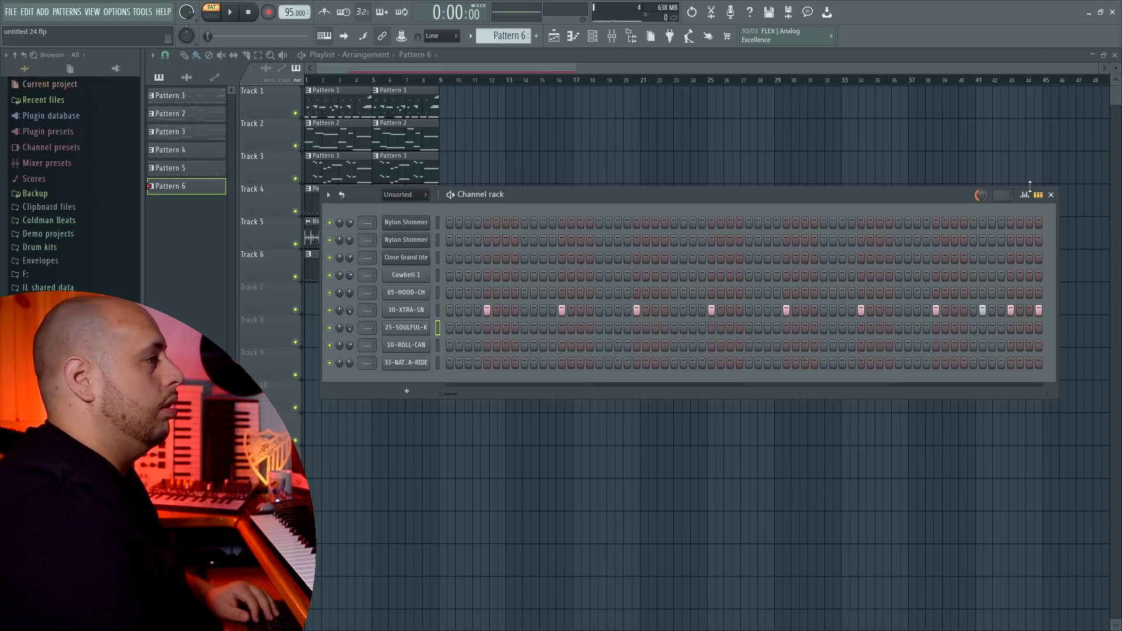
left_click(1051, 195)
left_click_drag(311, 298, 387, 300)
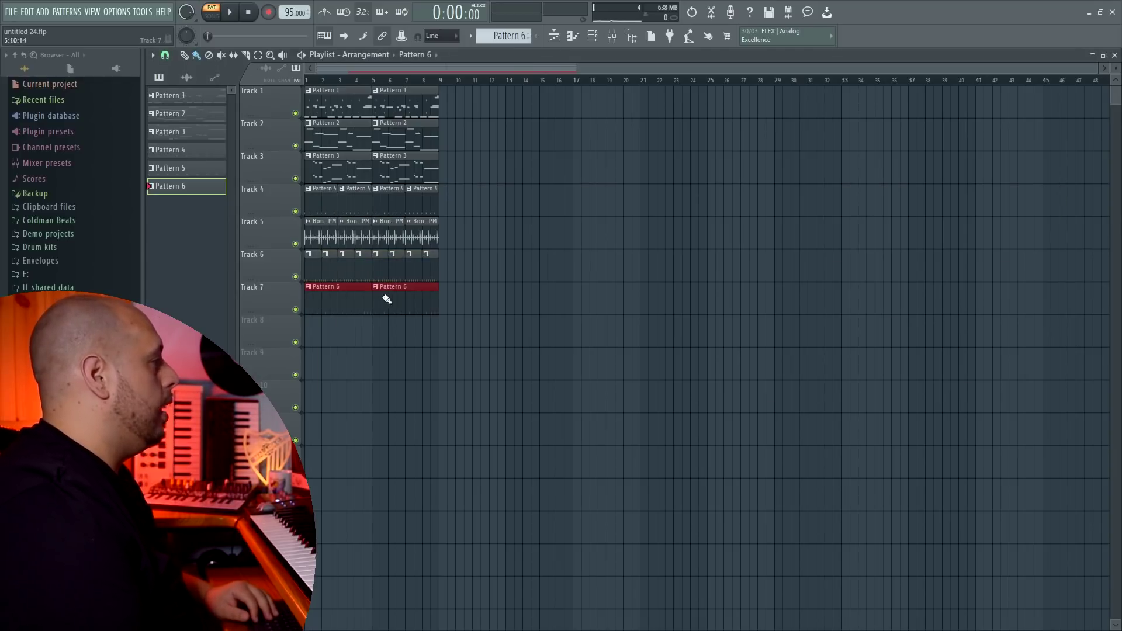
In new Pattern 7, program the 25-SOULFUL-K kick on steps 1, 11, 17, 23 and 27.
left_click(596, 40)
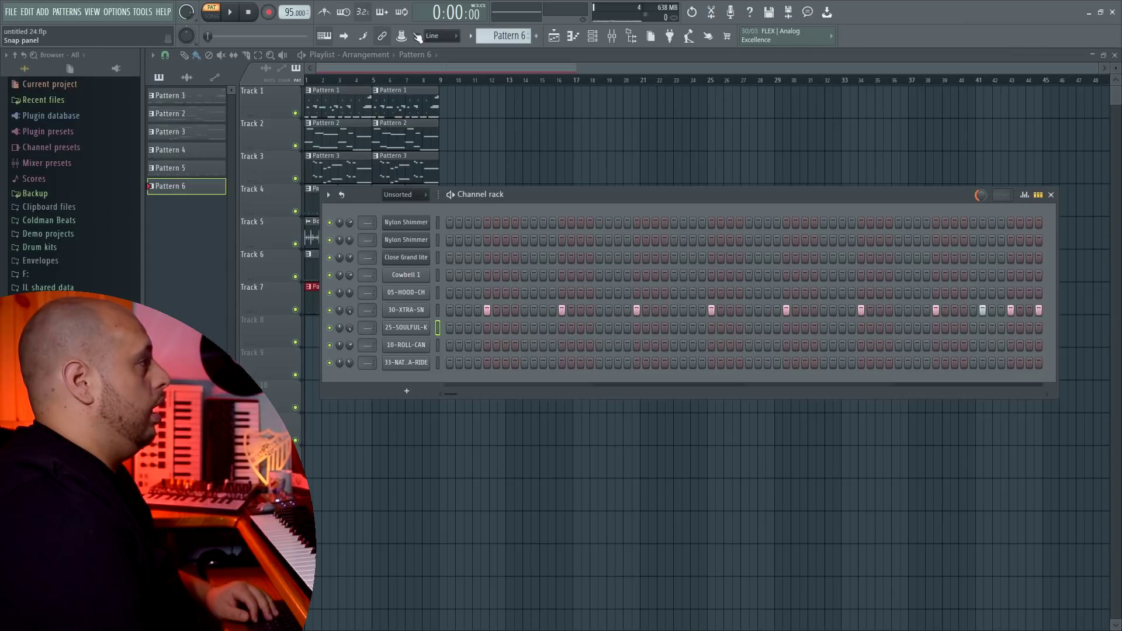
scroll(493, 35, "down", 1)
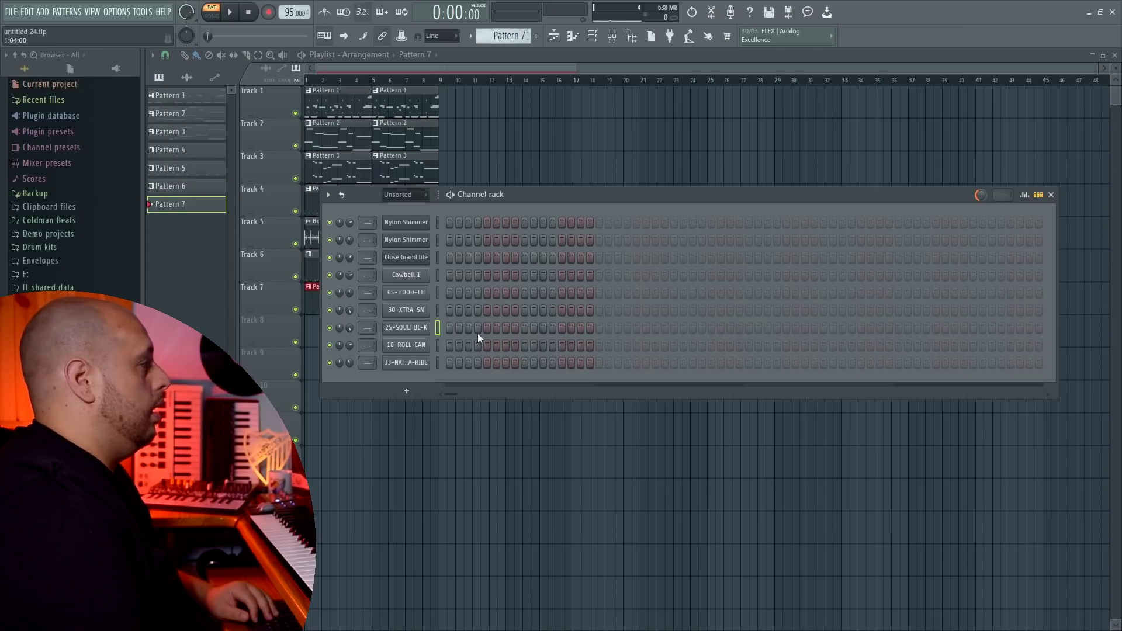
left_click(543, 327)
left_click(599, 328)
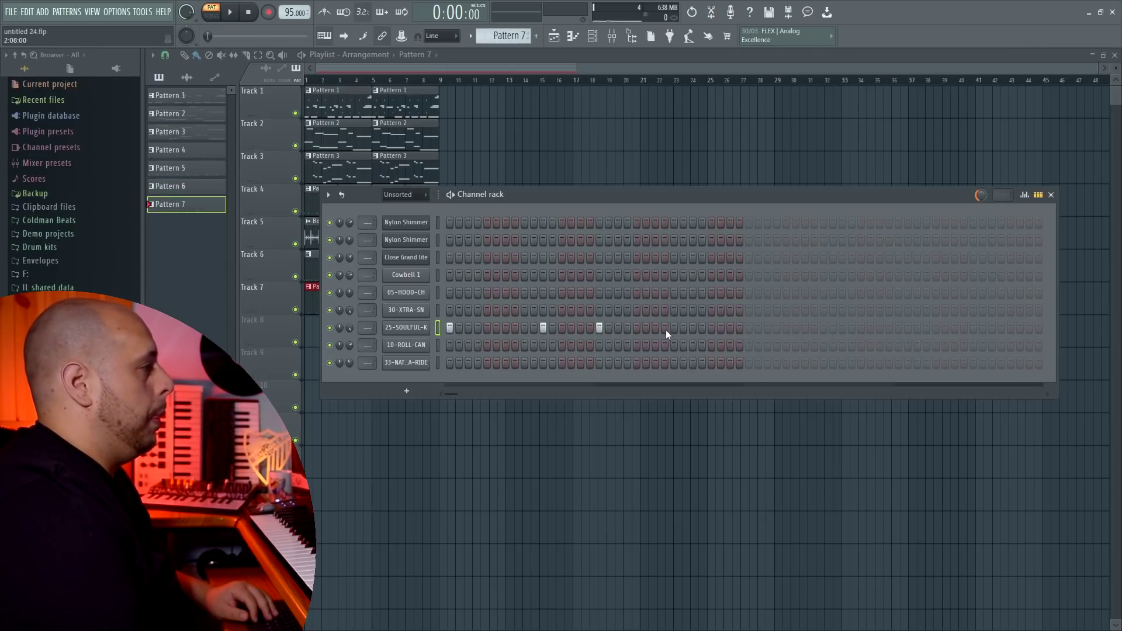
key("space")
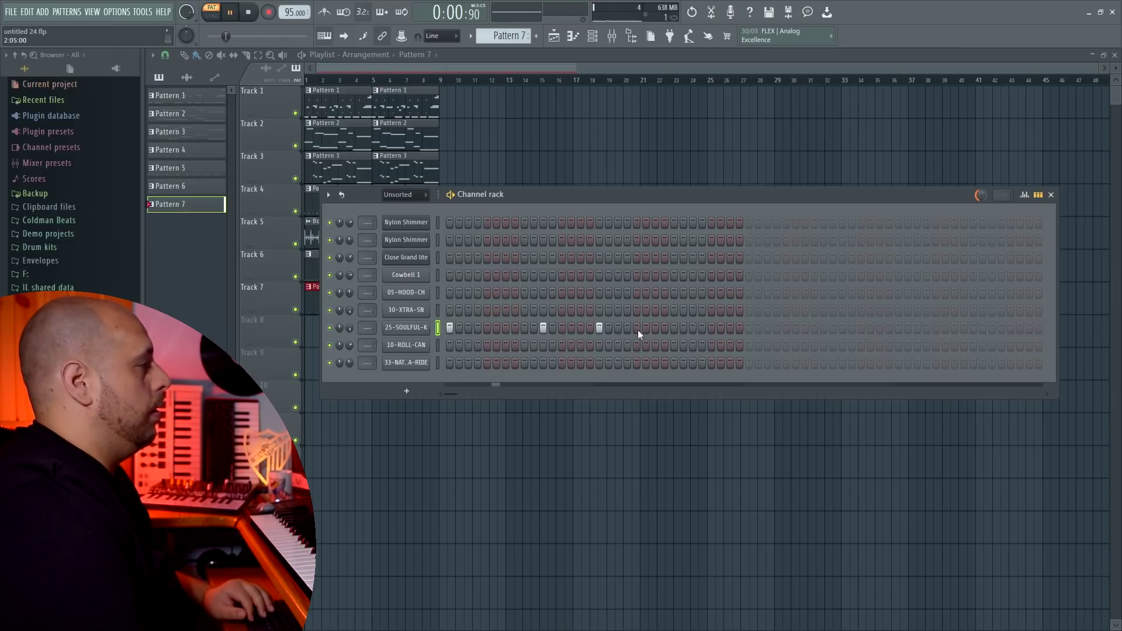
left_click(655, 328)
left_click(692, 328)
Stop playback and place Pattern 7 four times on Track 8, filling bars 1 to 8.
key("space")
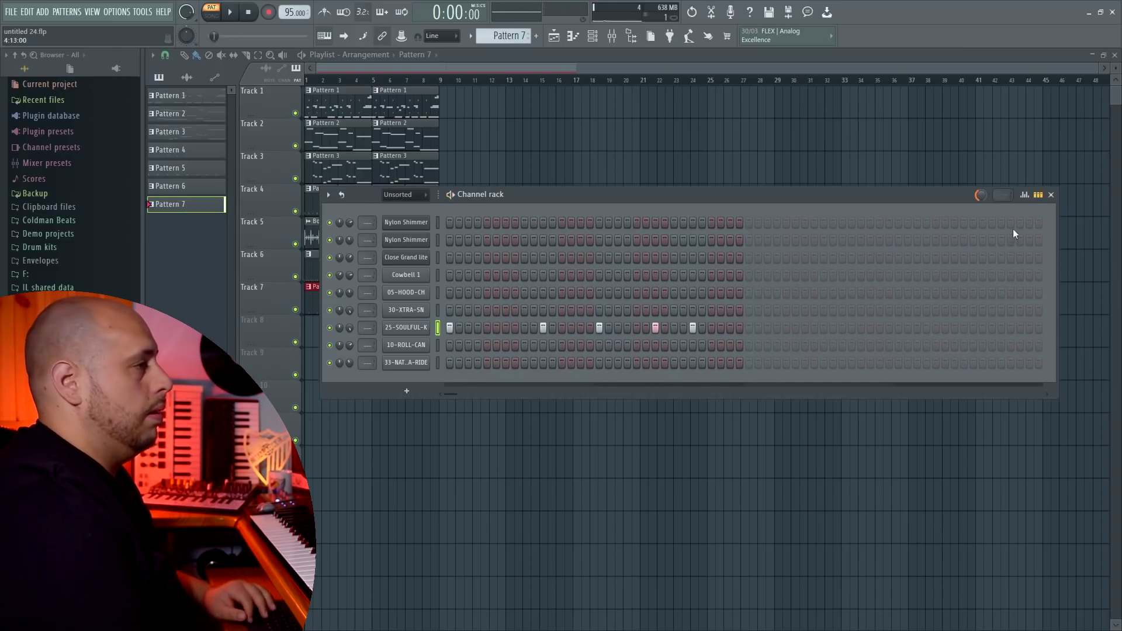
left_click(1052, 196)
left_click_drag(311, 336, 386, 337)
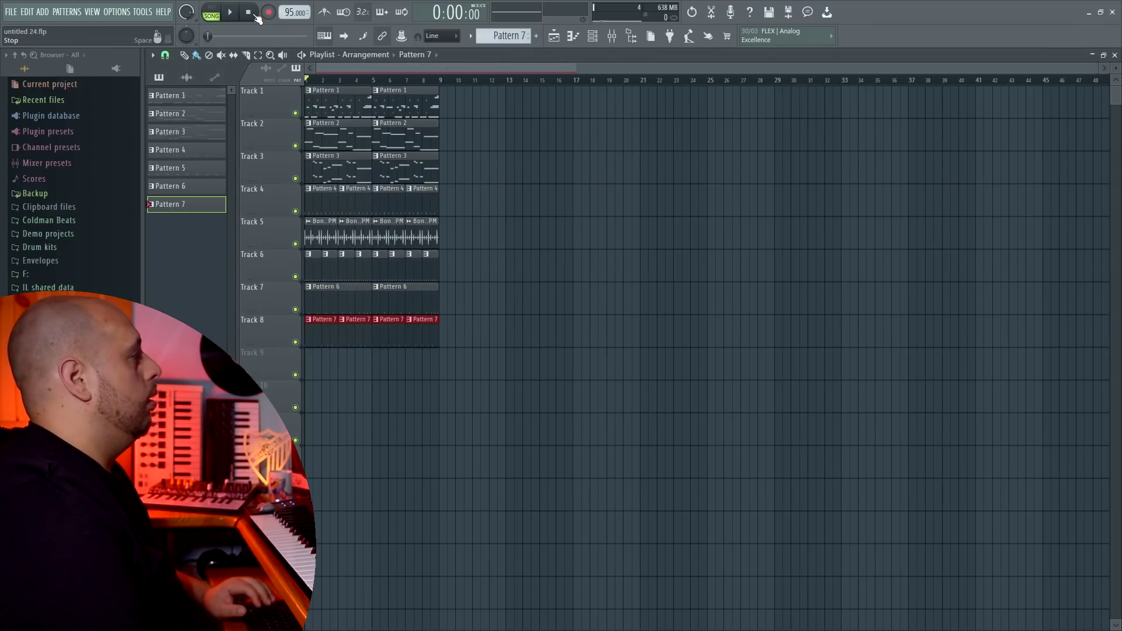
Play back the arrangement with the kick pattern, and check the 10-ROLL-CAN channel's sample settings.
key("space")
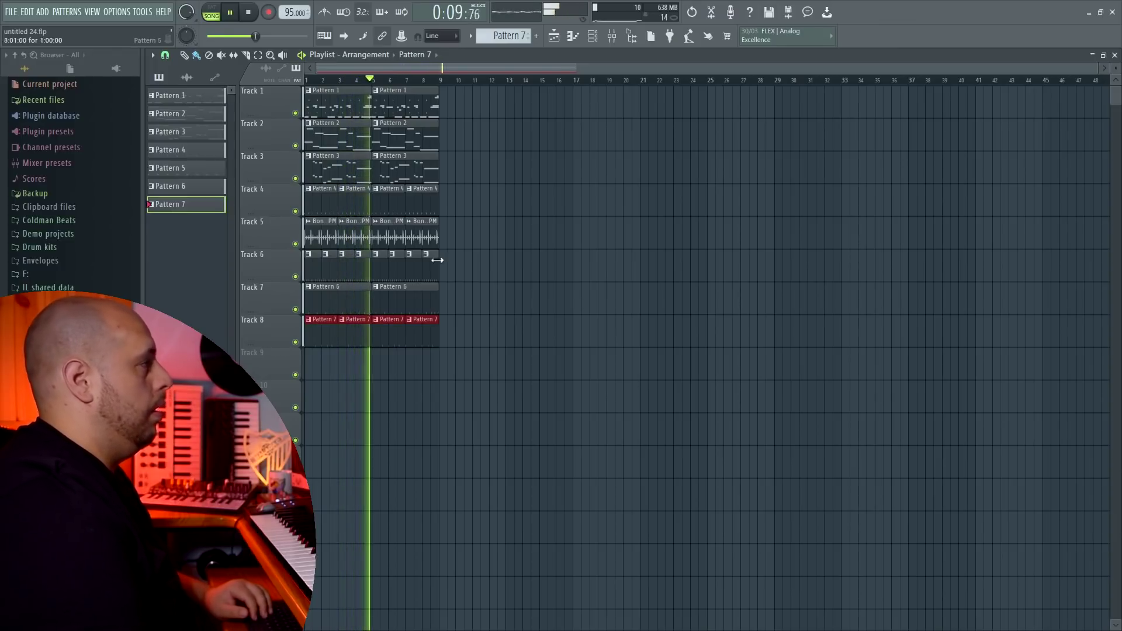
key("space")
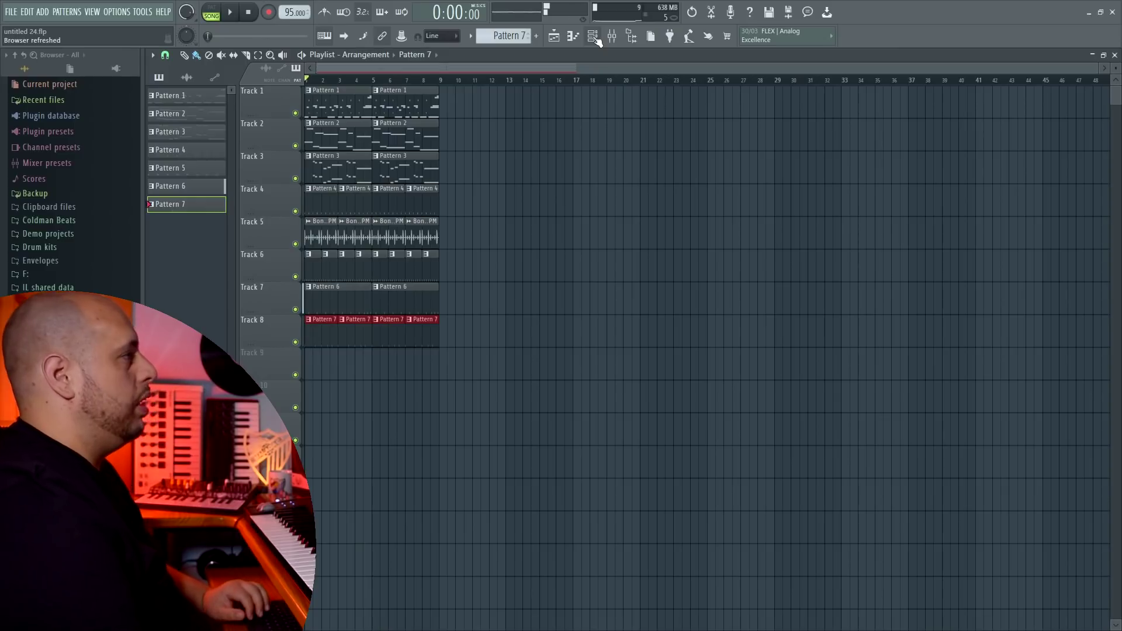
left_click(593, 37)
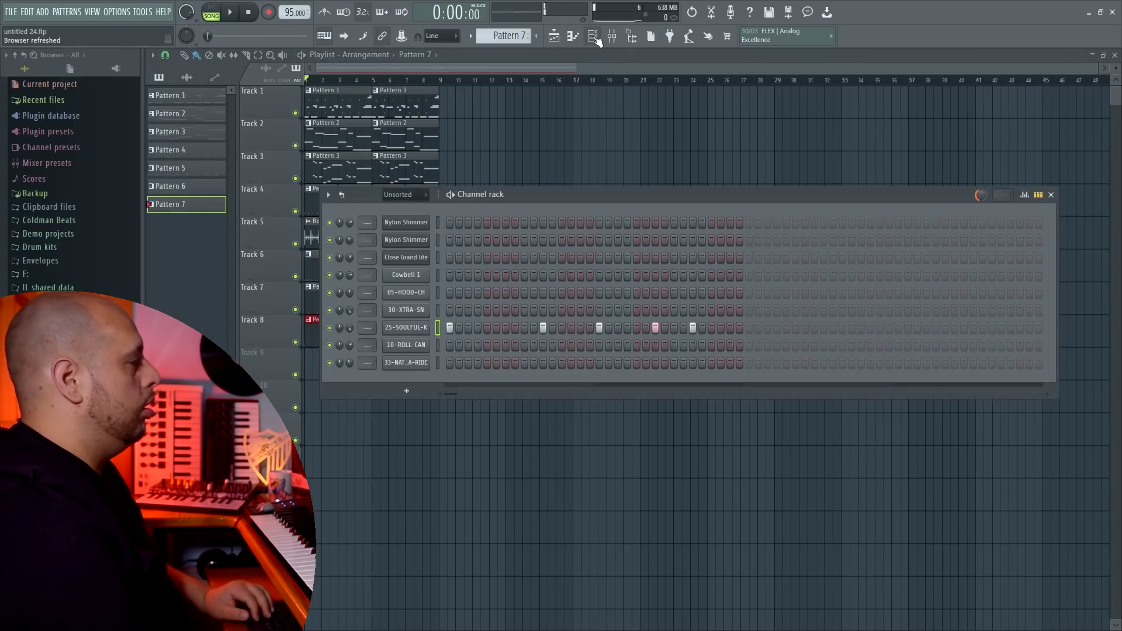
left_click(413, 348)
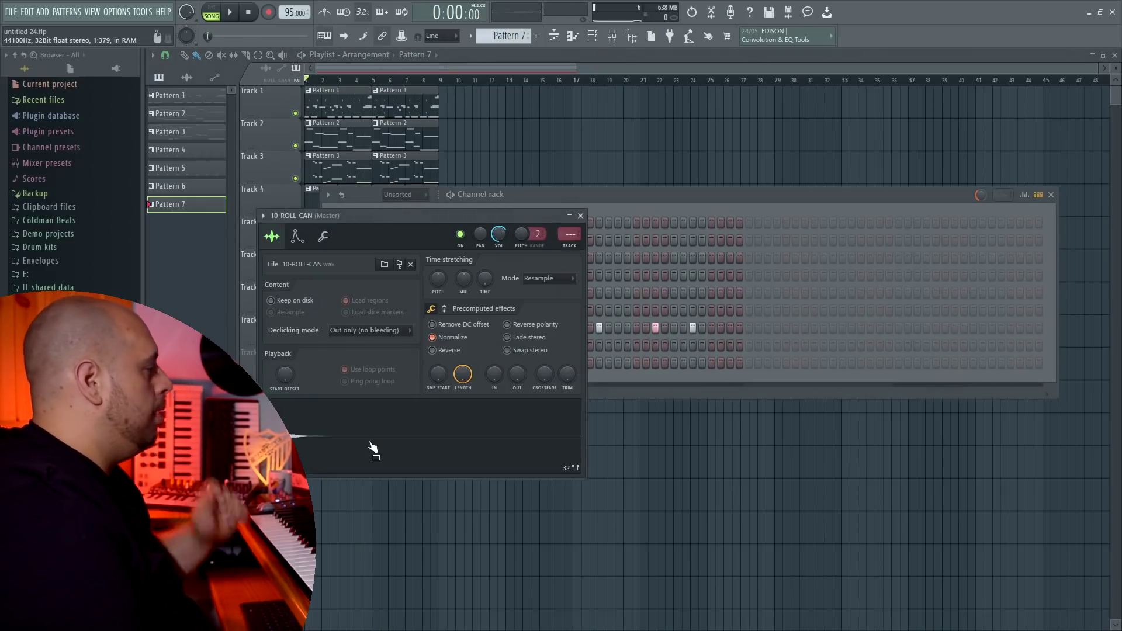
left_click(580, 216)
Place new Pattern 8, with 10-ROLL-CAN on step 7, eight times across bars 1 to 8 of Track 9 and audition it.
scroll(504, 37, "down", 1)
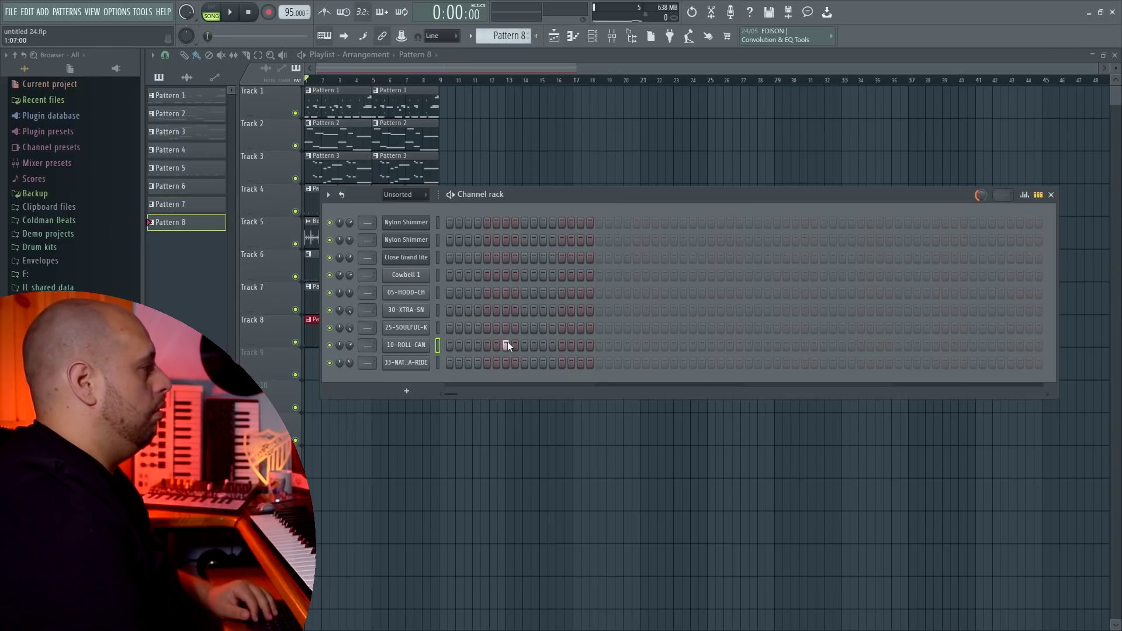
left_click(1052, 195)
left_click_drag(314, 371, 423, 368)
key("space")
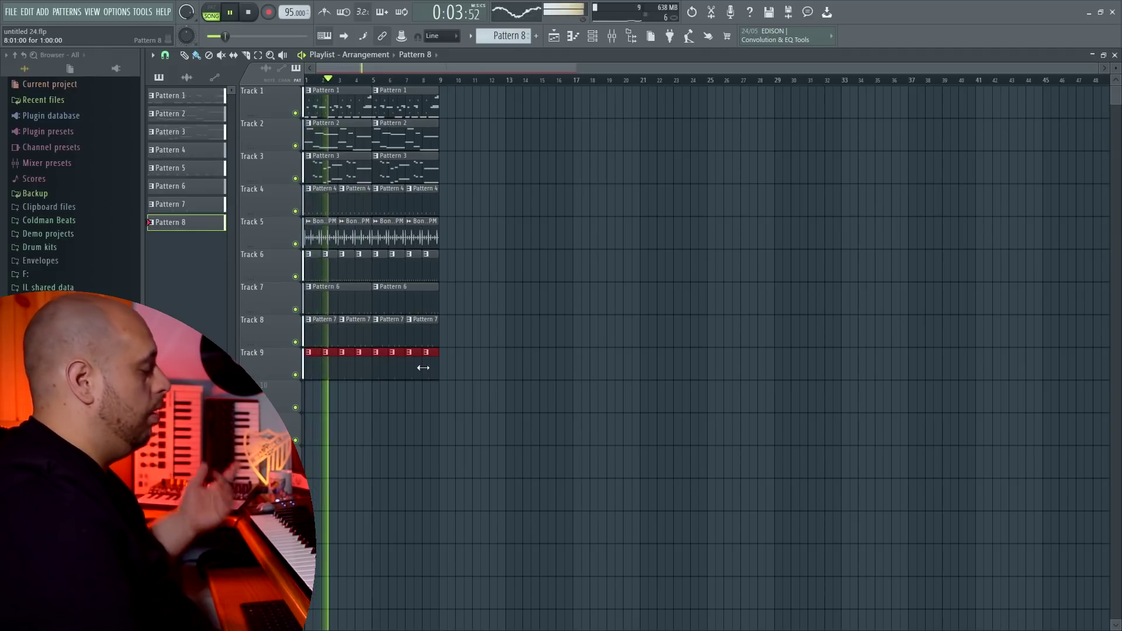
key("space")
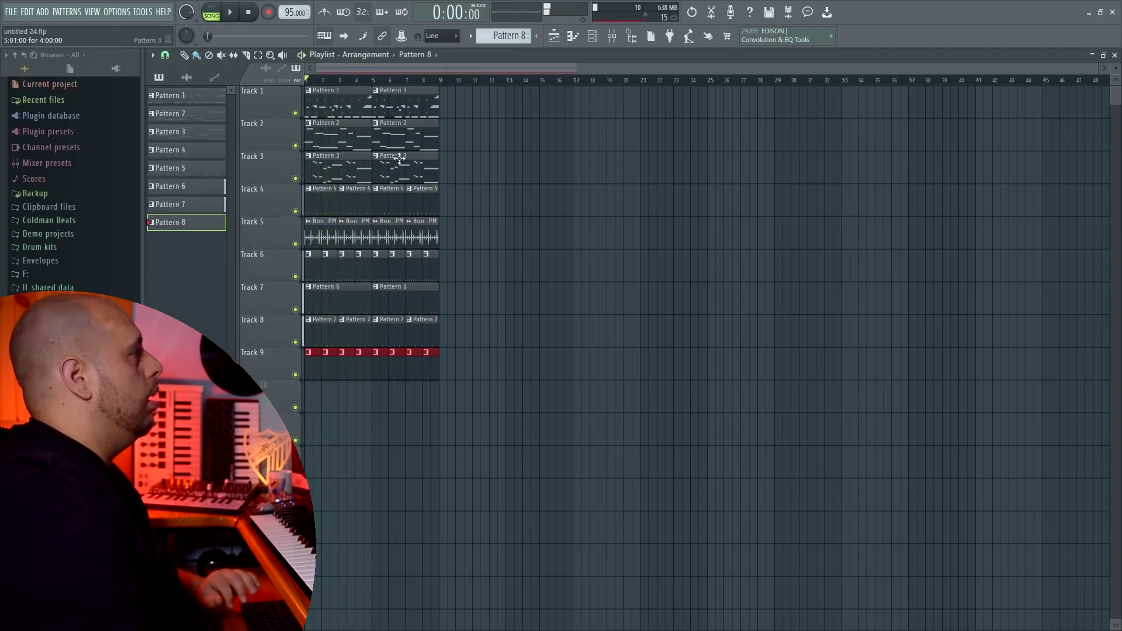
Create Pattern 9 for the 33-NAT ride channel and place it eight times on Track 10, filling bars 1 to 8.
left_click(596, 46)
left_click_drag(597, 201, 596, 180)
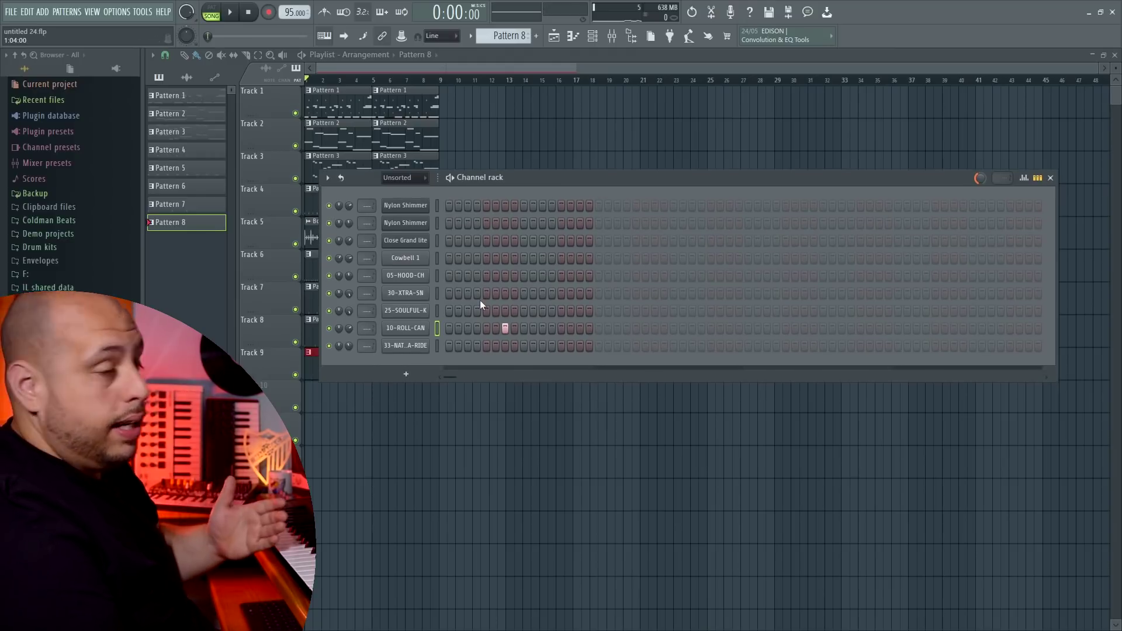
scroll(502, 36, "down", 1)
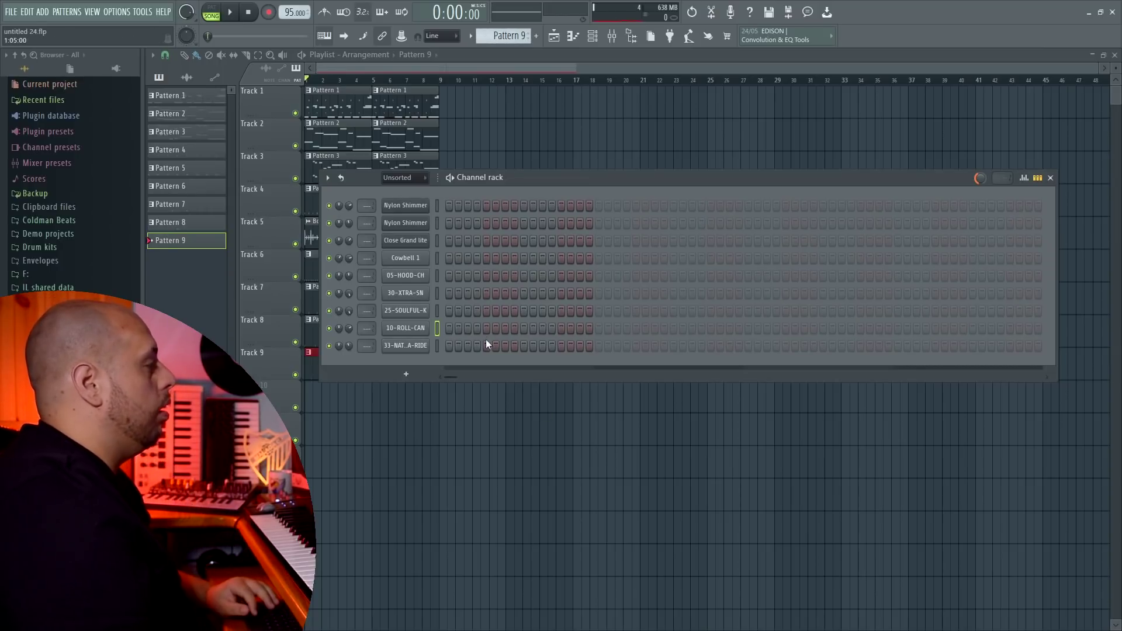
left_click(1050, 178)
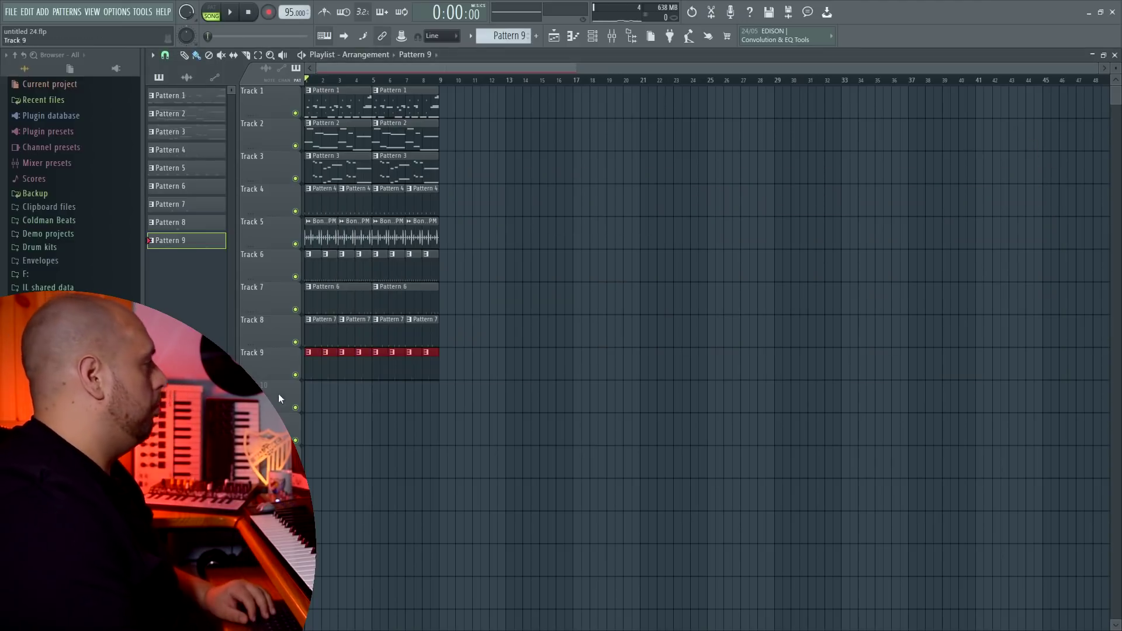
left_click_drag(310, 396, 426, 395)
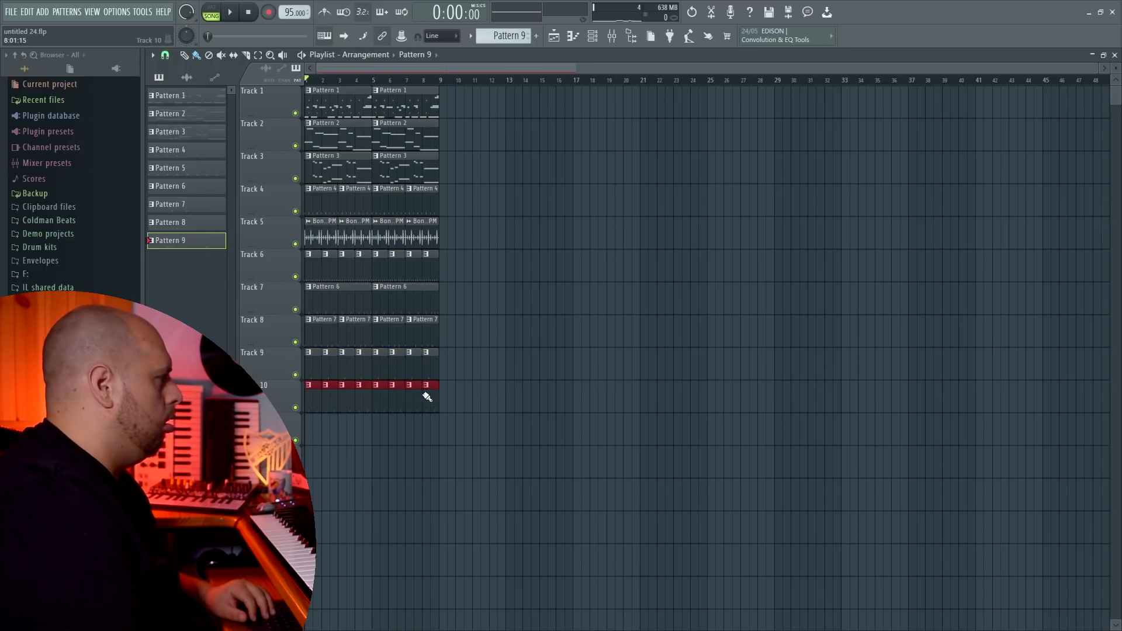